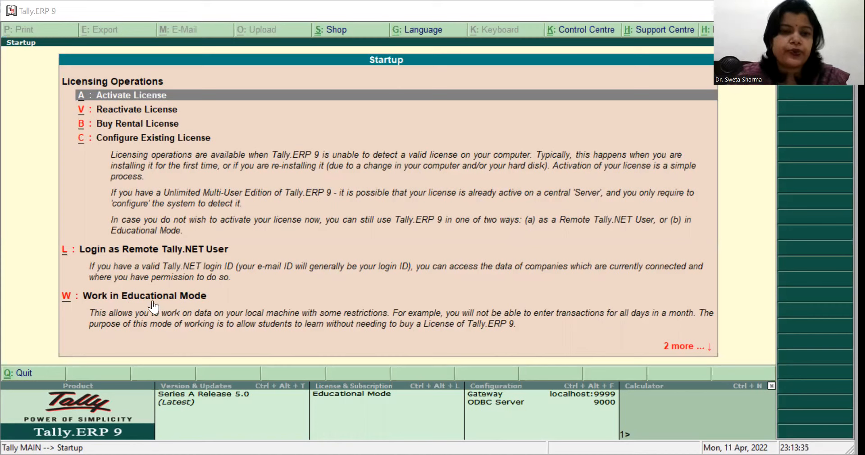
Step: Start working in Educational Mode as Silver Edition (Single User) and open the company information options
left_click(64, 301)
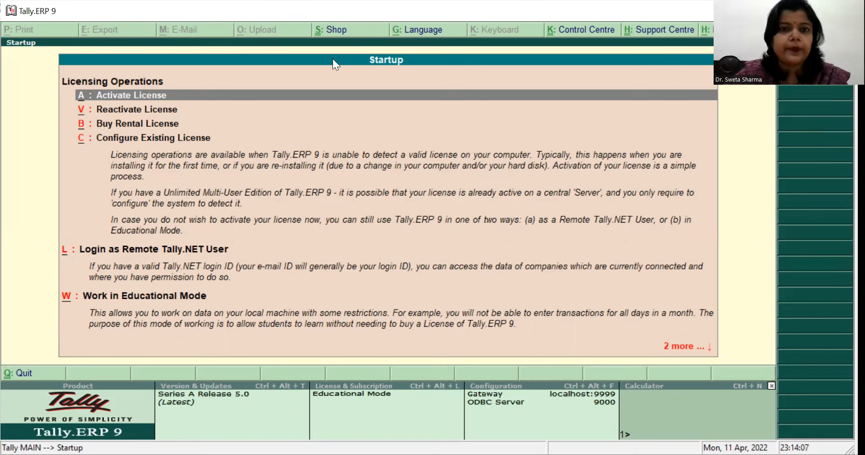
left_click(74, 311)
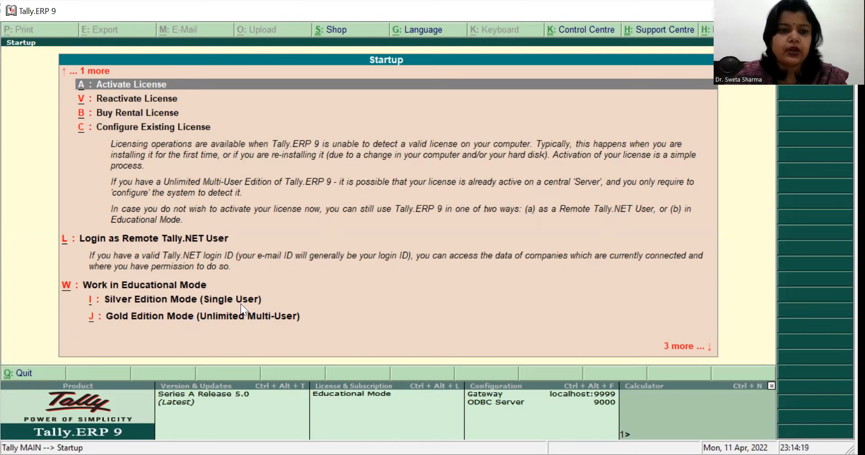
left_click(131, 309)
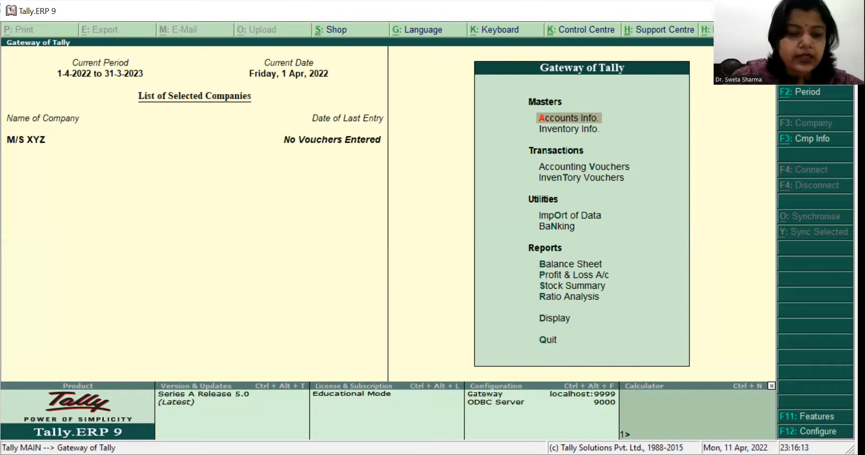
key("alt+F3")
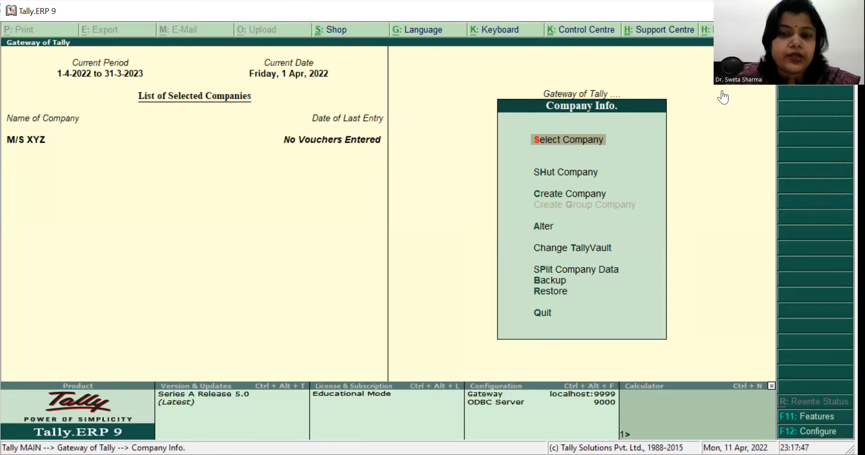
left_click(530, 200)
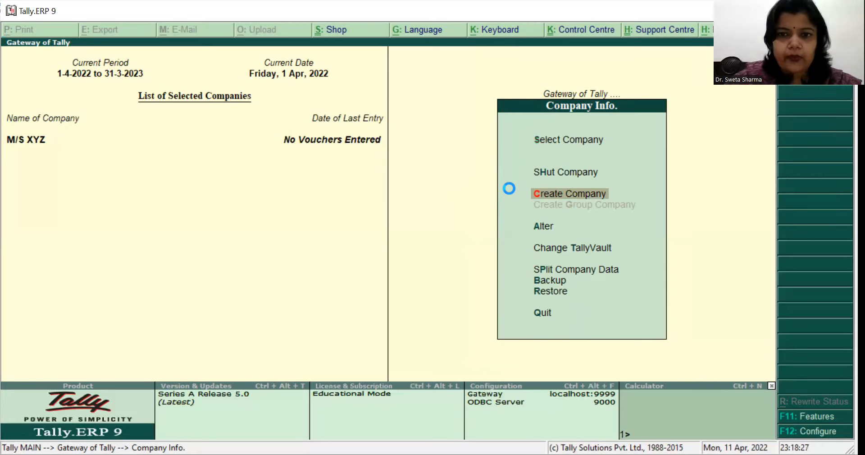
left_click(509, 193)
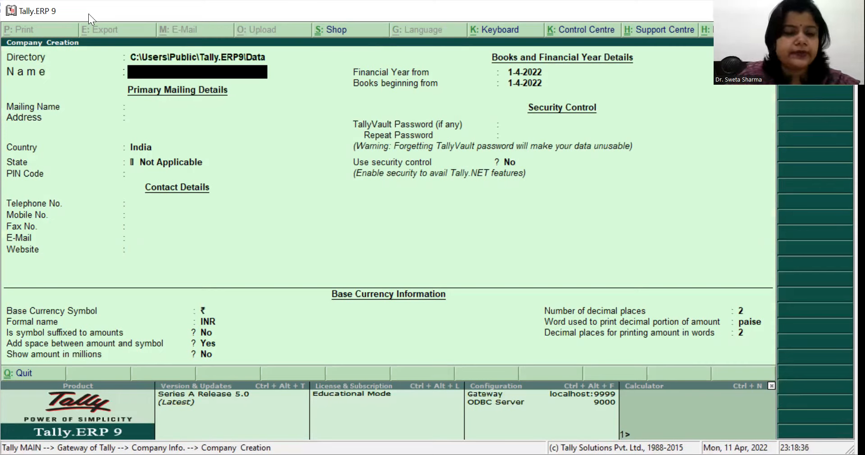
key("Escape")
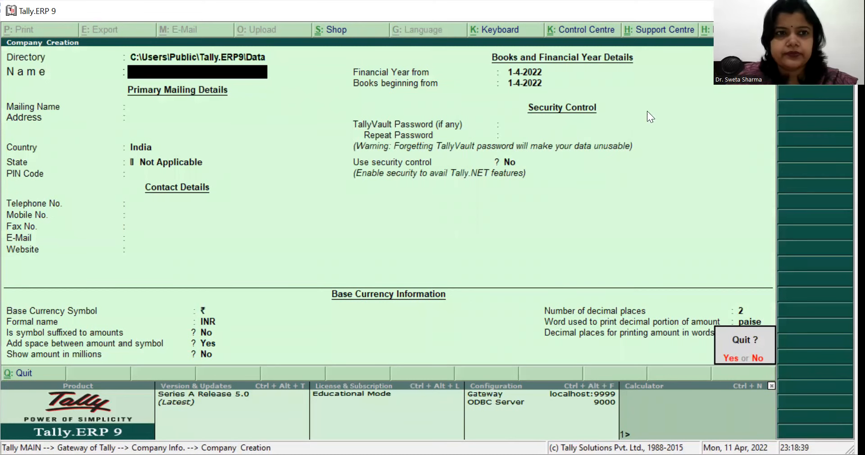
key("y")
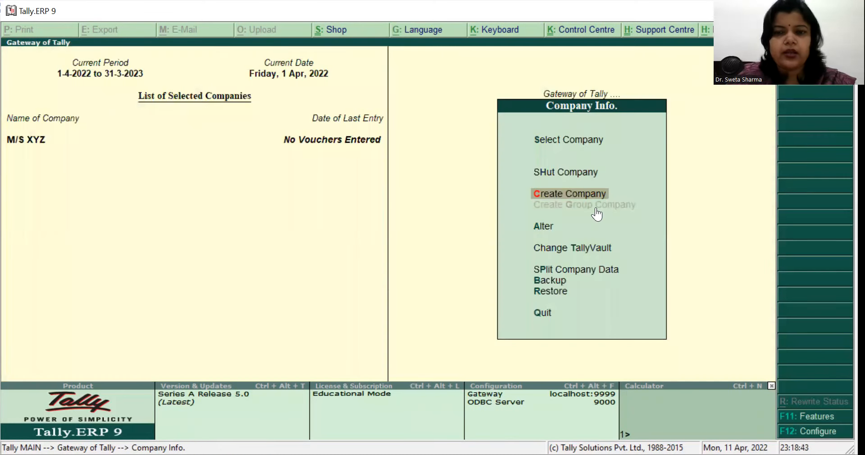
left_click(528, 197)
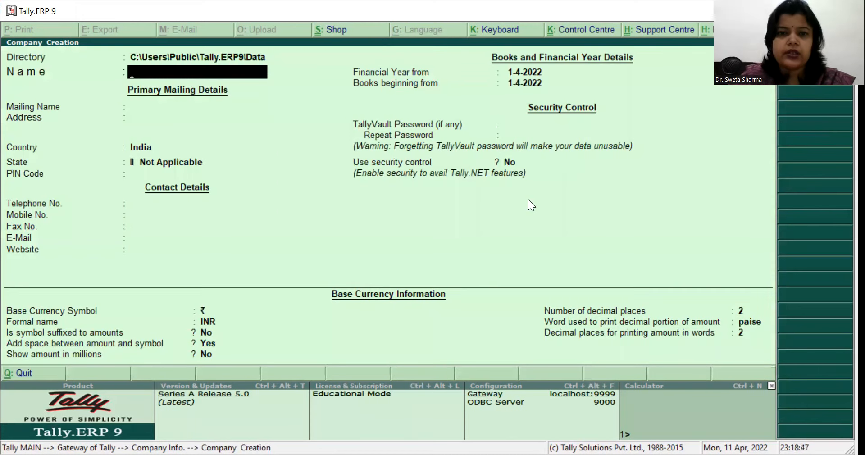
key("Escape")
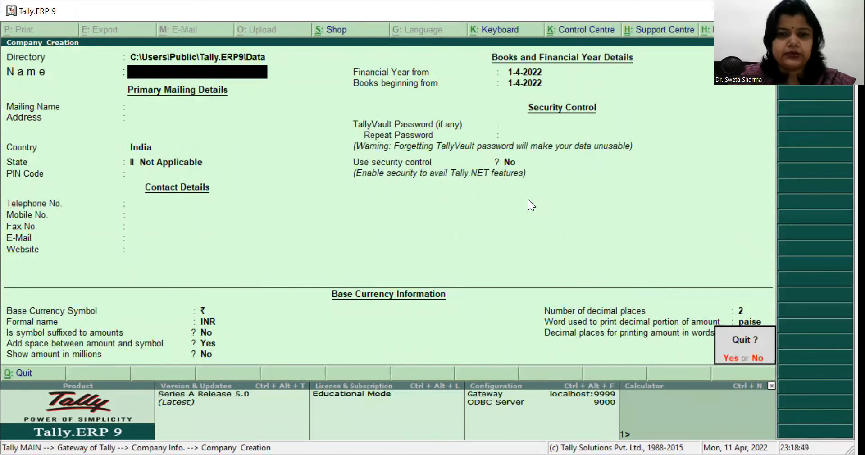
key("y")
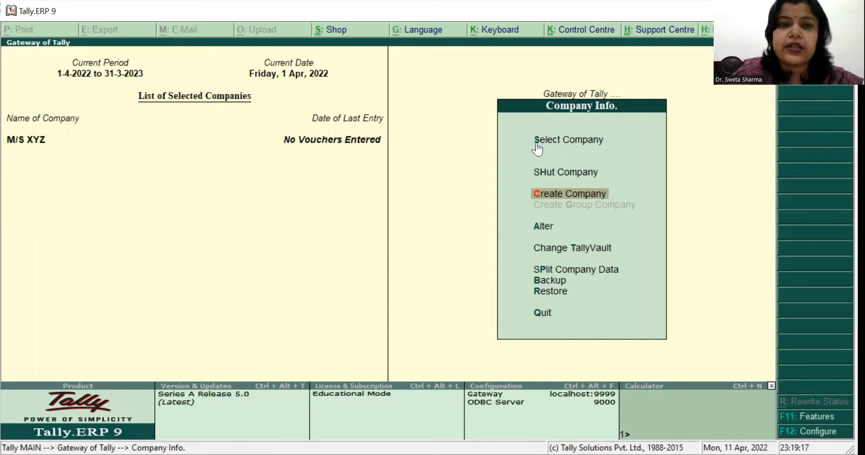
Step: Start creating a new company named GAUHATI COMPANY and keep the same text as its mailing name
left_click(536, 194)
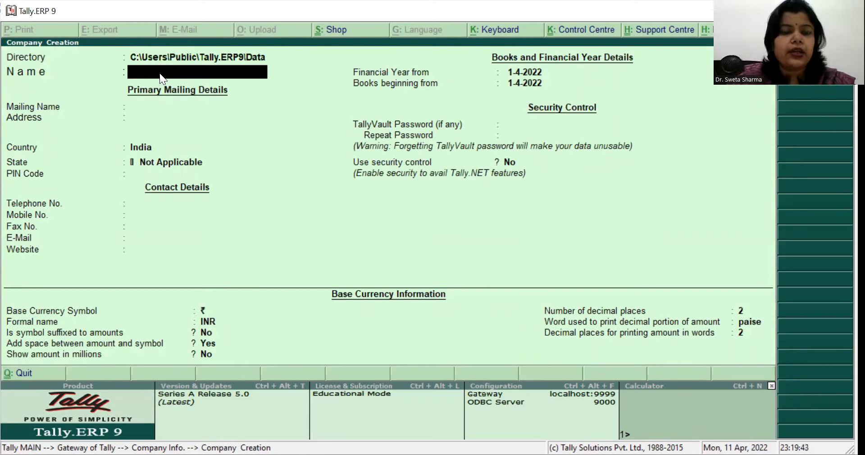
type("GAUH")
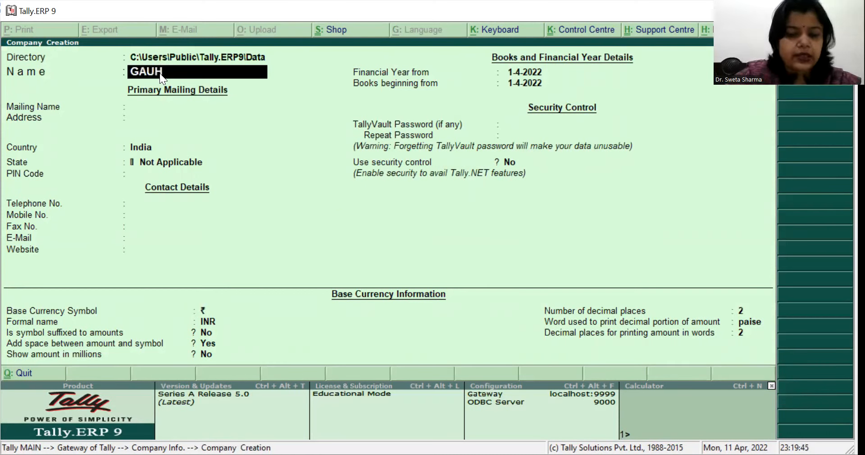
type("ATI COMPANY")
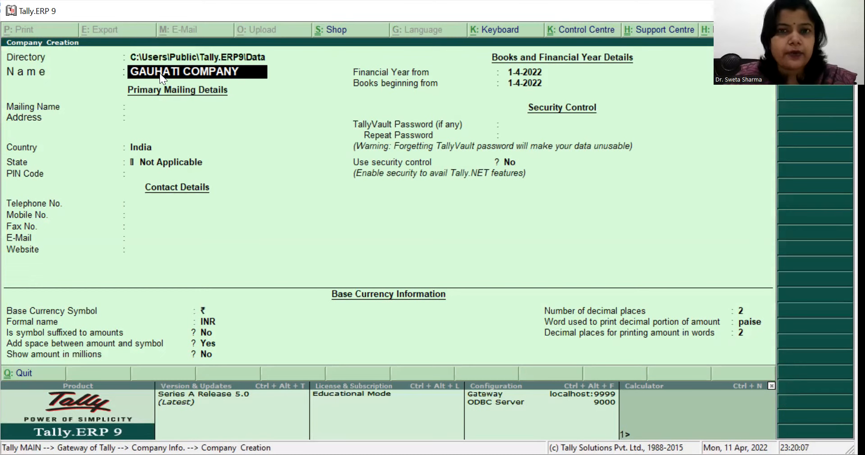
key("Return")
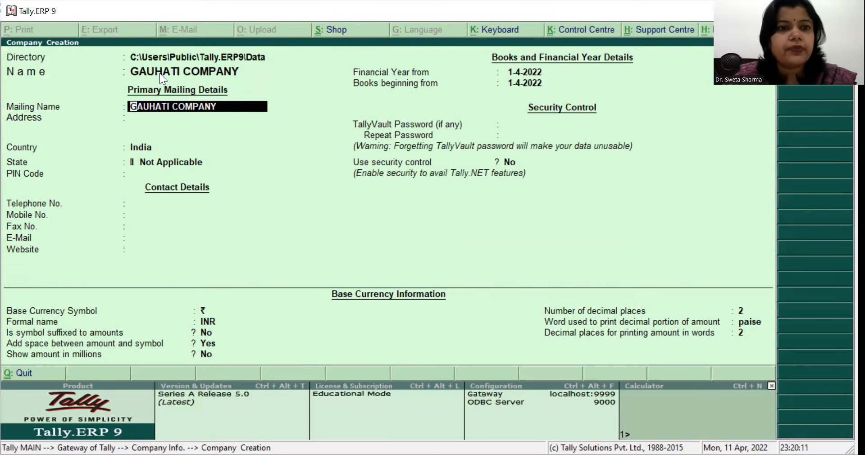
key("Return")
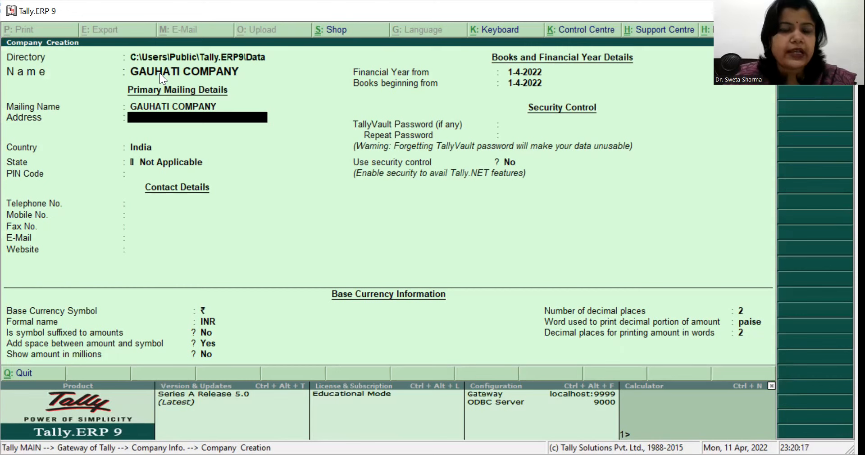
Step: Leave the company's address blank, keep India as the country and set the state to Assam
key("Return")
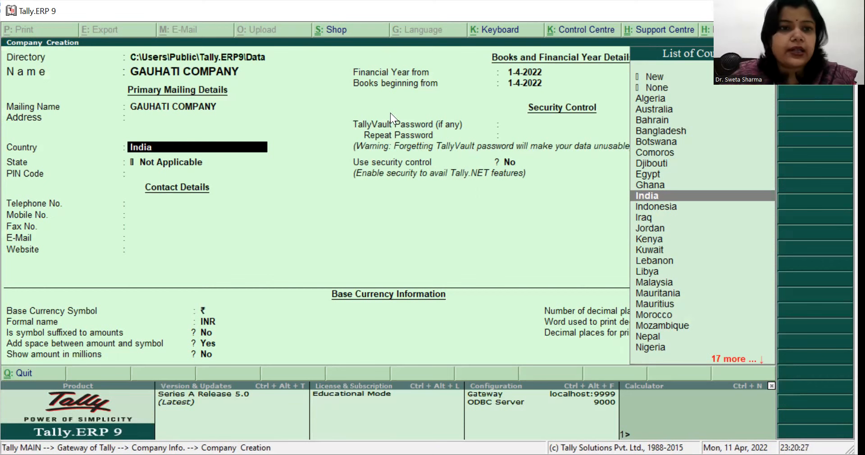
key("Return")
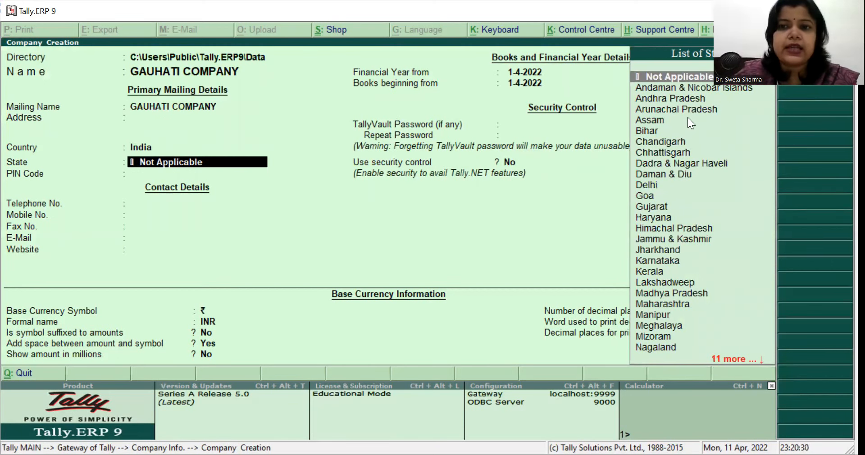
left_click(652, 122)
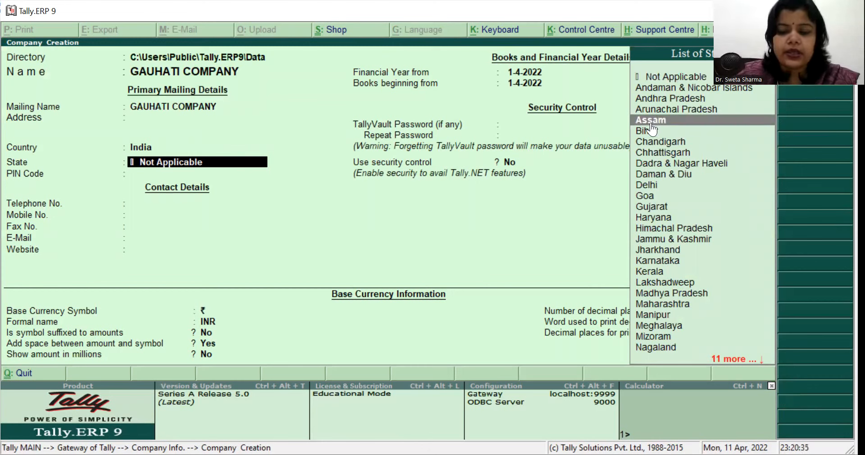
left_click(651, 122)
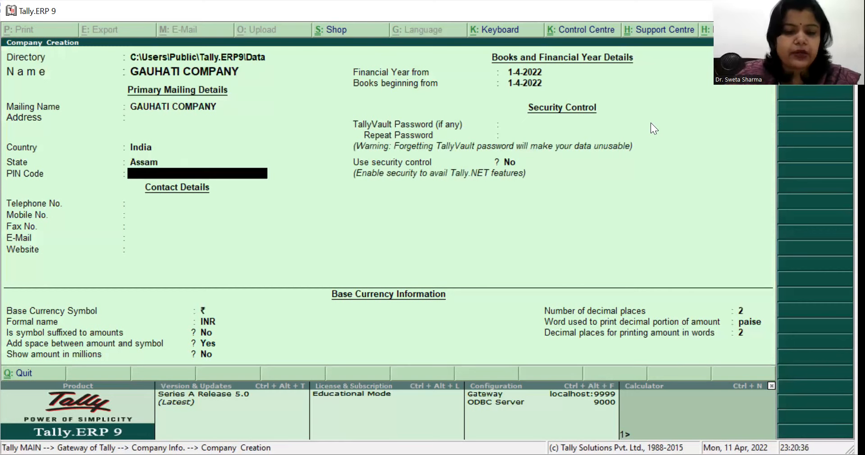
Step: Enter the company's postal PIN code and leave all contact details blank
type("7810033")
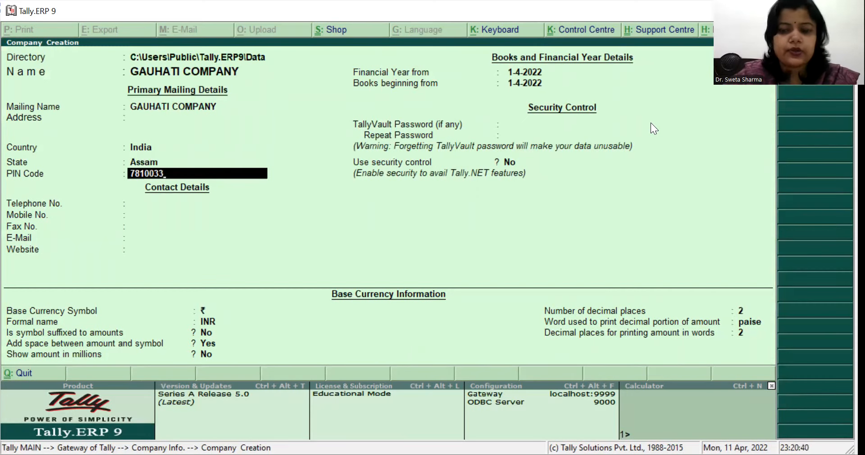
key("BackSpace")
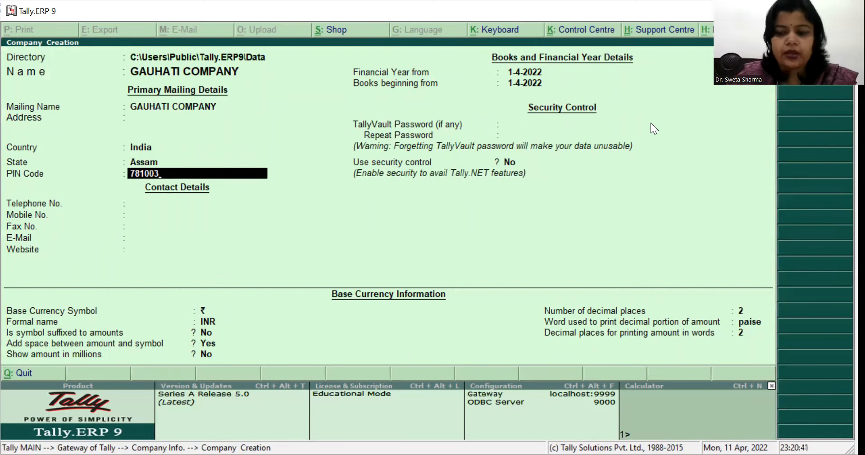
key("Return")
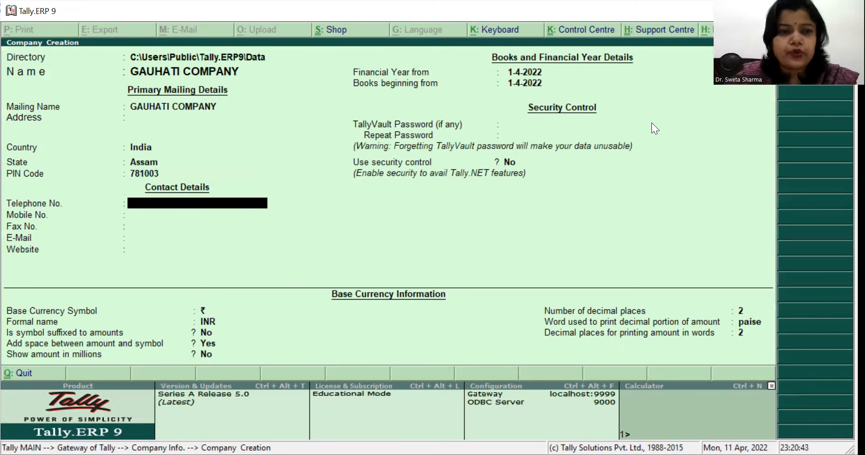
key("Return")
key("Return")
key("Return")
key("Return")
key("Return")
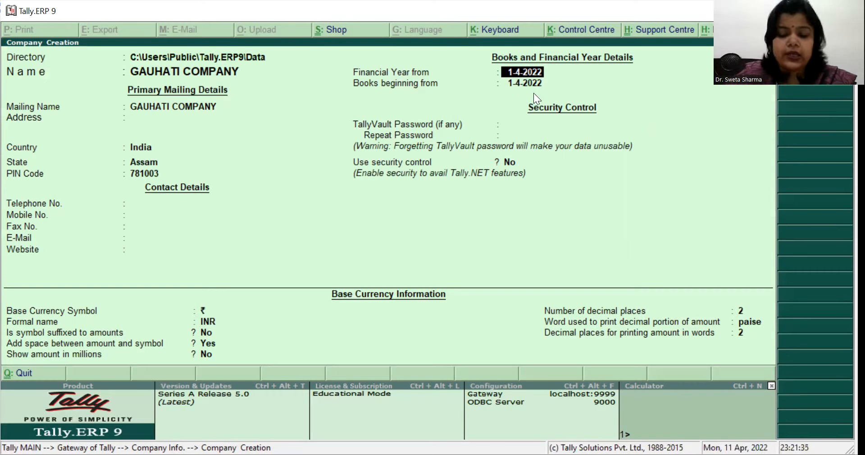
Step: Keep 1-4-2022 as the financial year and books start date, with no TallyVault password and security control off
key("Return")
key("Return")
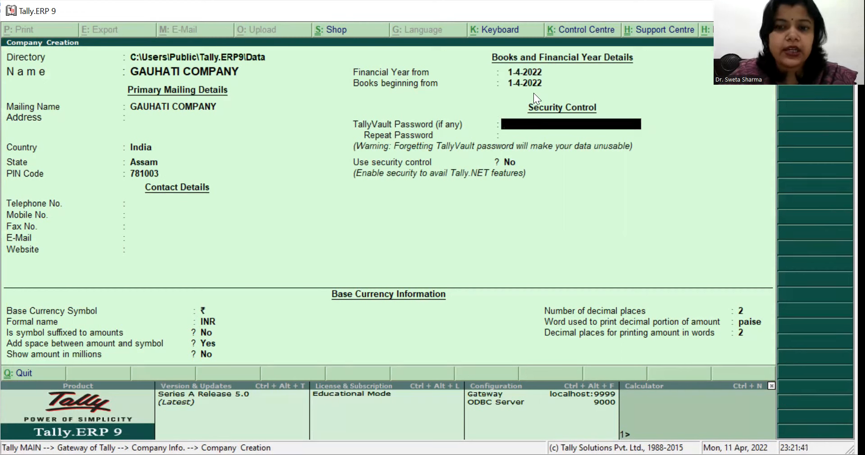
key("Return")
Step: Keep the default base currency settings (₹, INR, 2 decimal places, paise) and save the new company
key("Return")
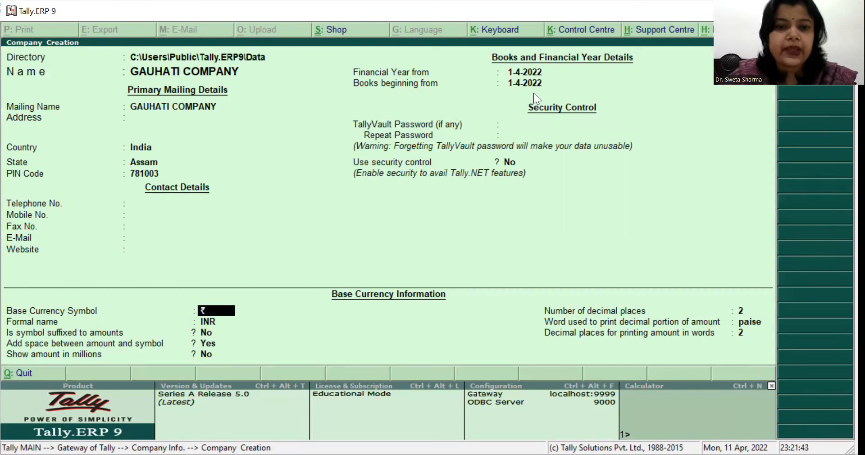
key("Return")
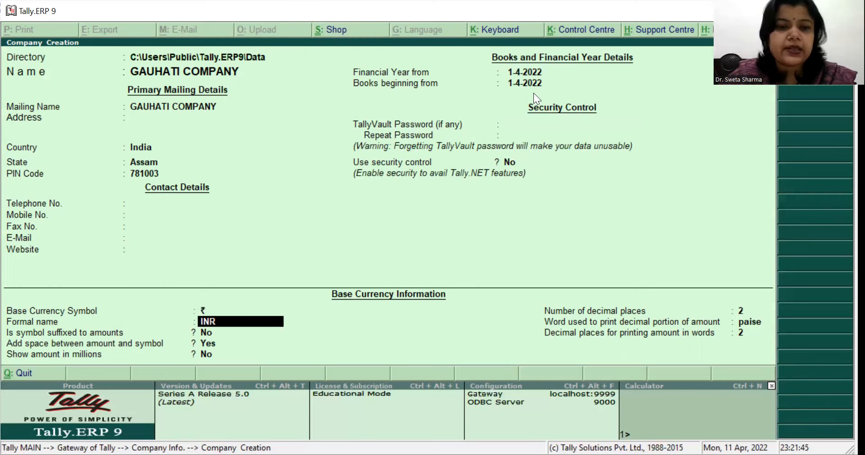
key("Return")
key("Return")
key("Return")
key("Return")
key("Return")
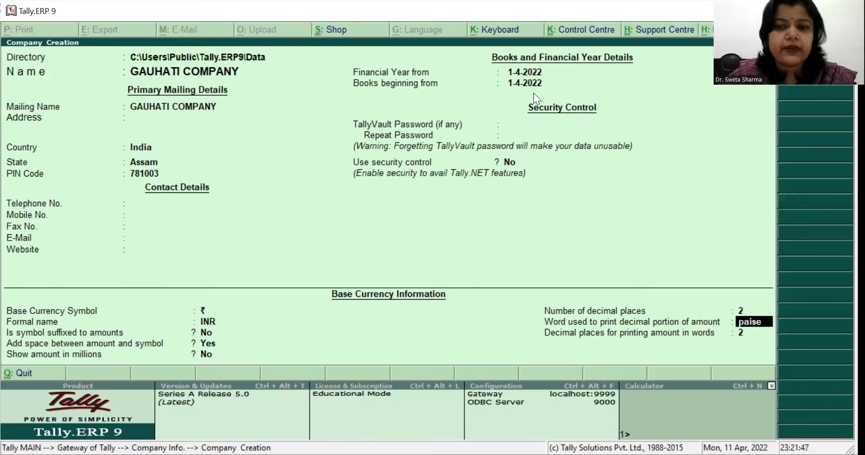
key("Return")
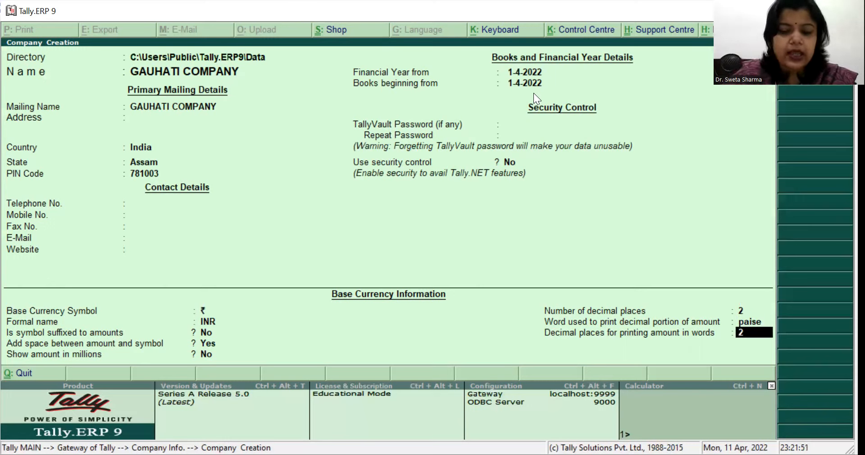
key("Return")
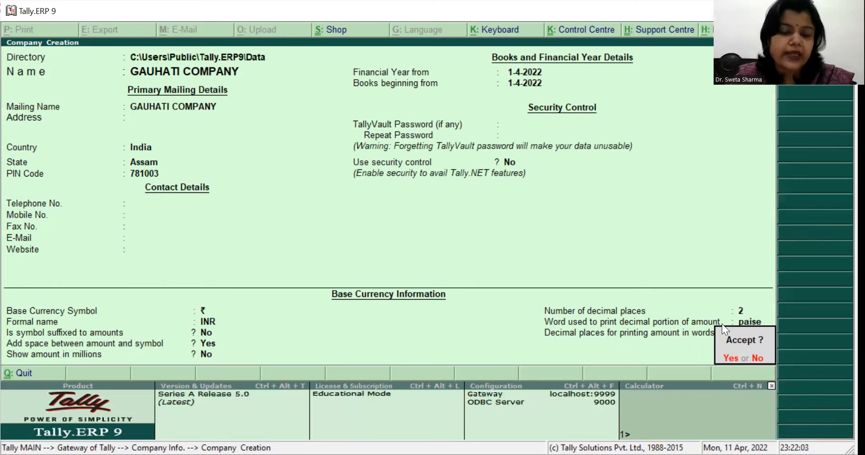
key("Return")
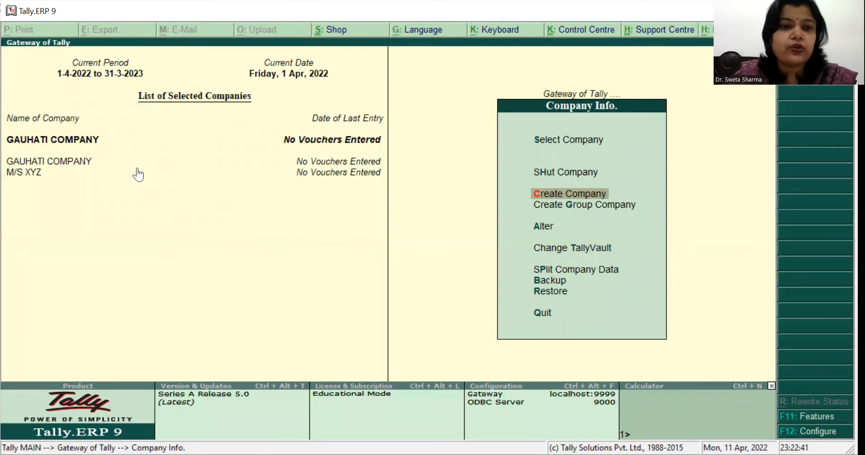
Step: Shut the company M/S XYZ, leaving GAUHATI COMPANY open
left_click(549, 172)
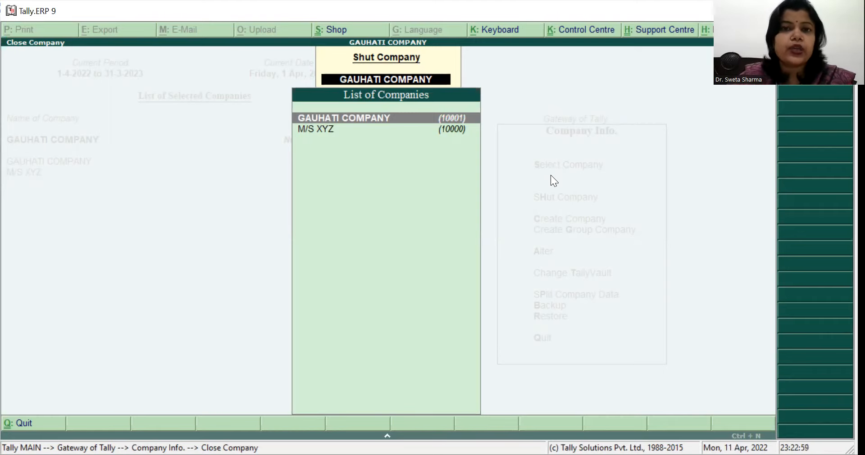
key("Down")
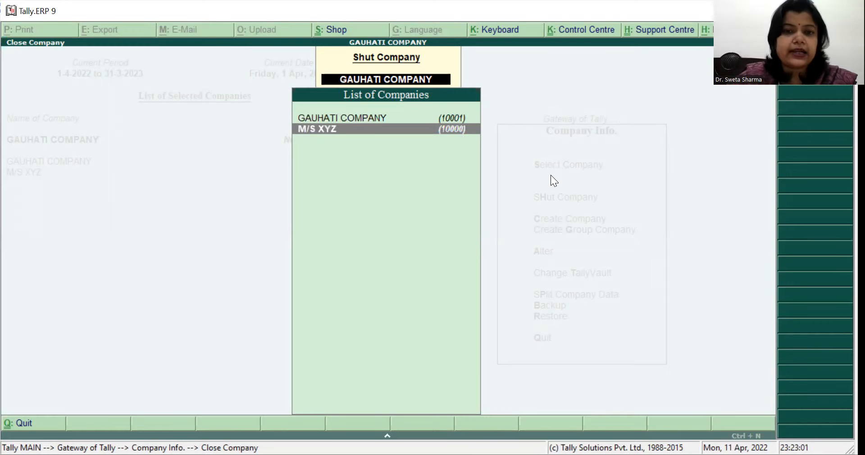
key("Return")
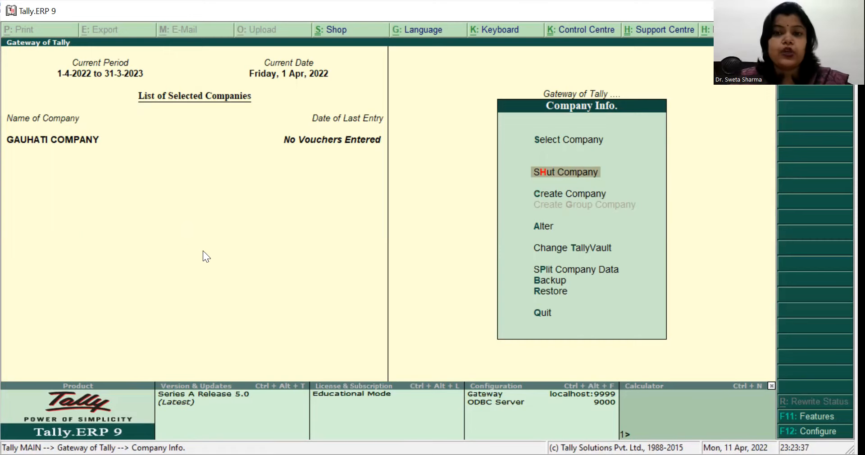
Step: Load the company M/S XYZ and shut GAUHATI COMPANY so that only M/S XYZ stays open
left_click(539, 140)
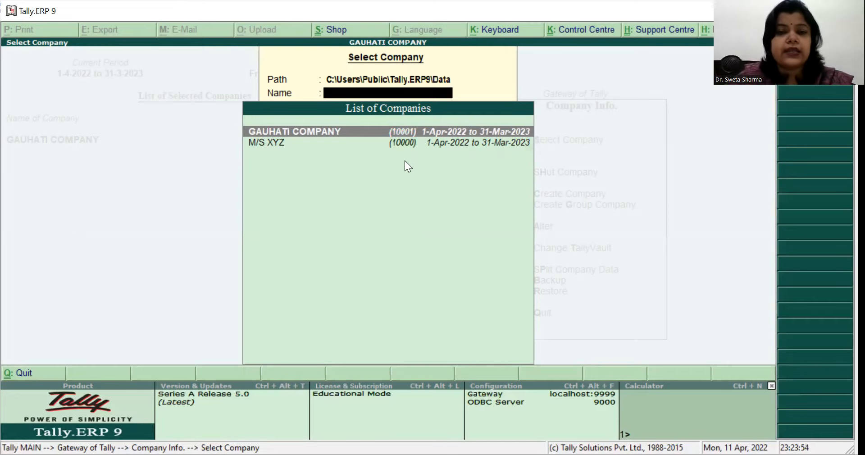
double_click(376, 147)
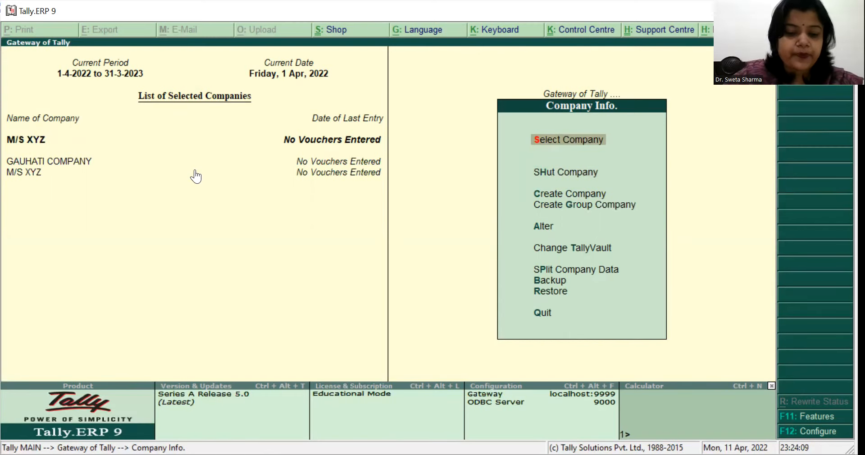
key("h")
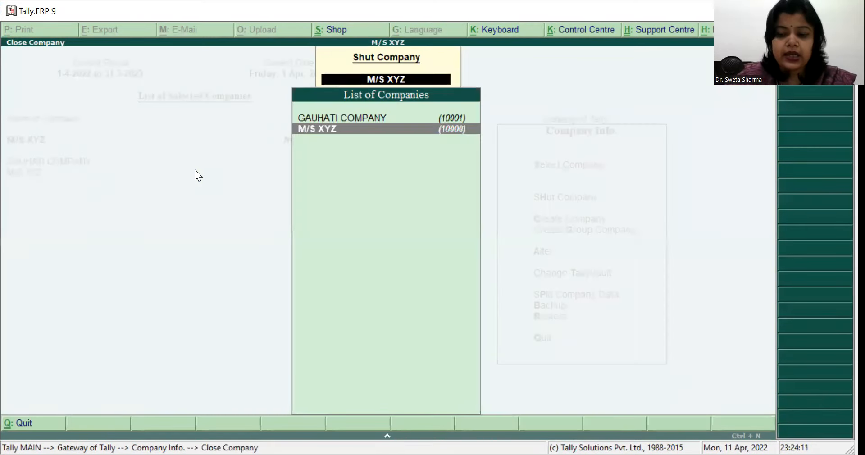
key("Up")
key("Return")
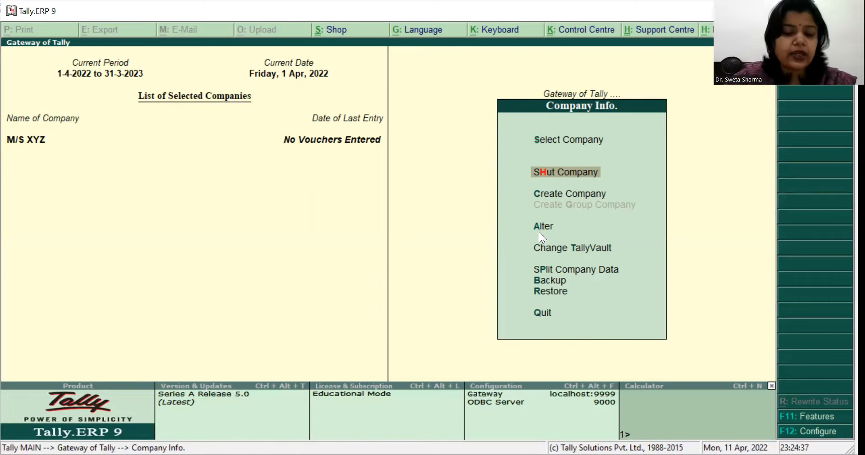
Step: Open M/S XYZ for alteration and rename it M/S XYZ LIMITED, accepting the same mailing name
key("Return")
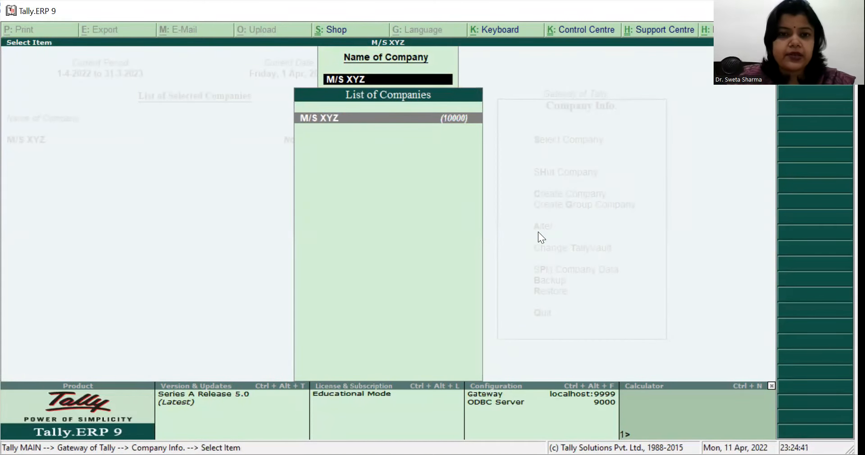
key("Return")
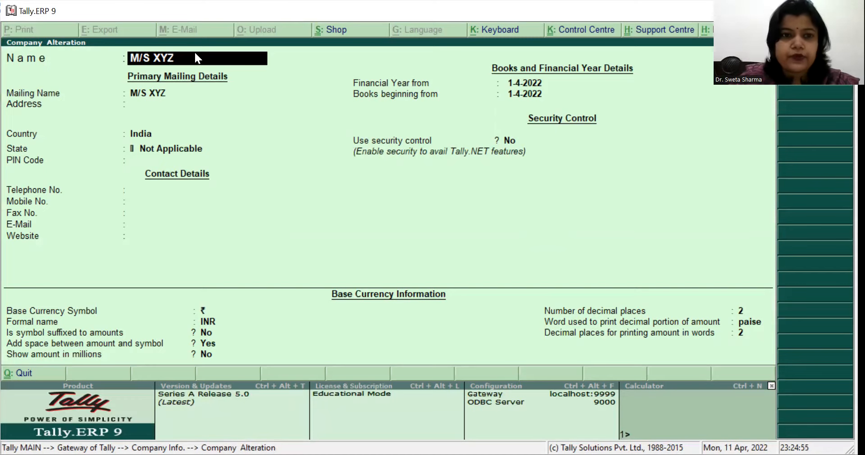
left_click_drag(195, 53, 208, 61)
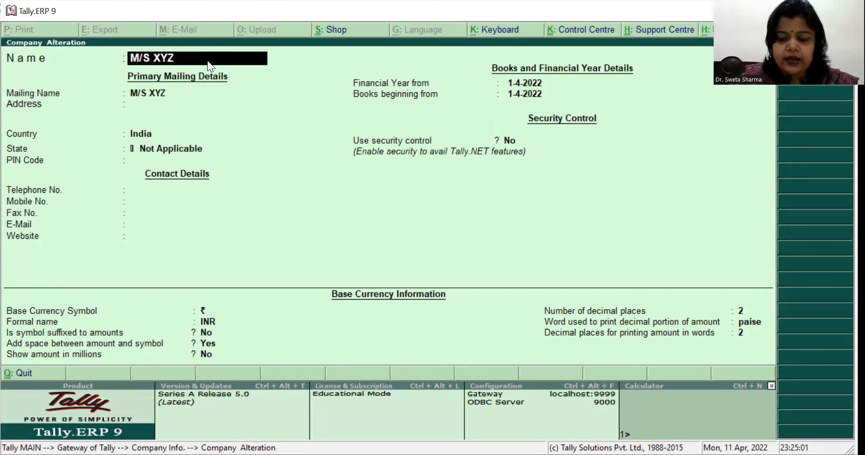
type("LIMITED")
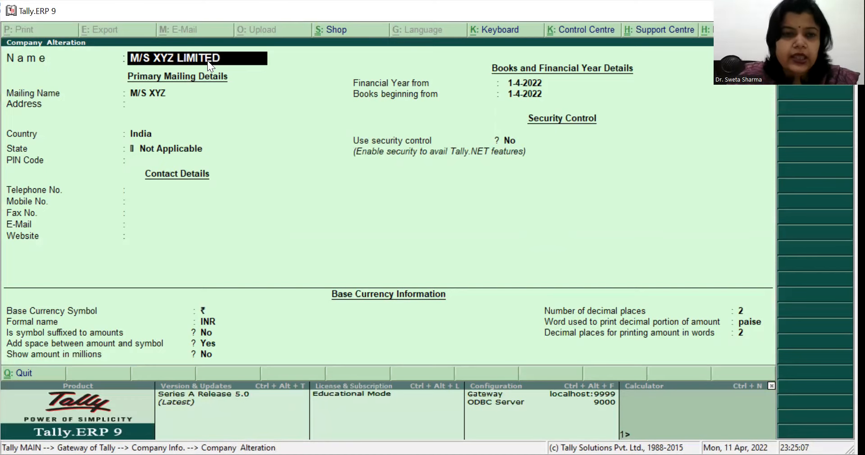
key("Return")
key("Return")
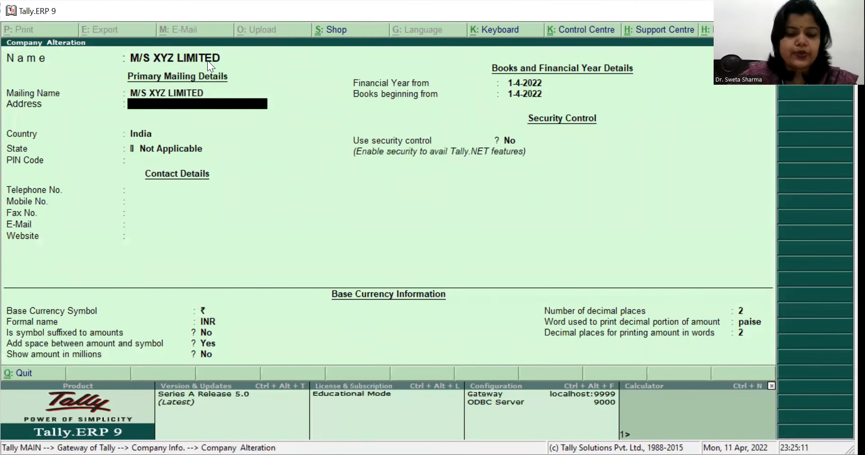
Step: Enter the company's postal address in its mailing details and keep India as the country
type("CHANDMARI, GUWAHATI")
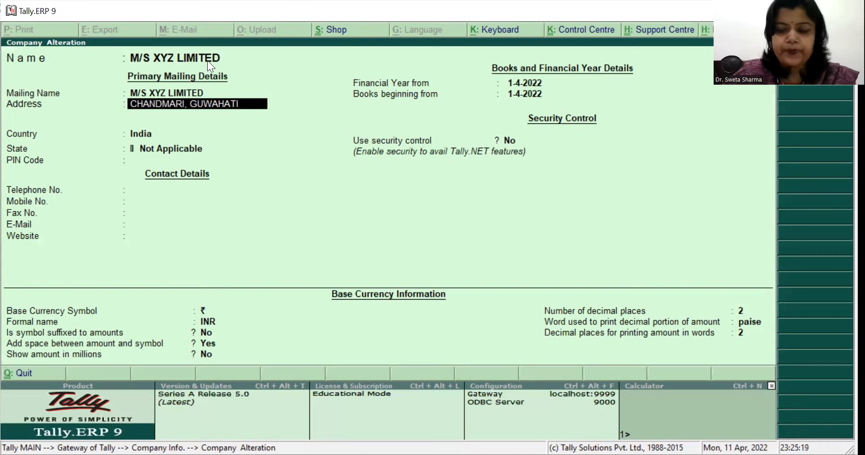
key("Return")
key("Return")
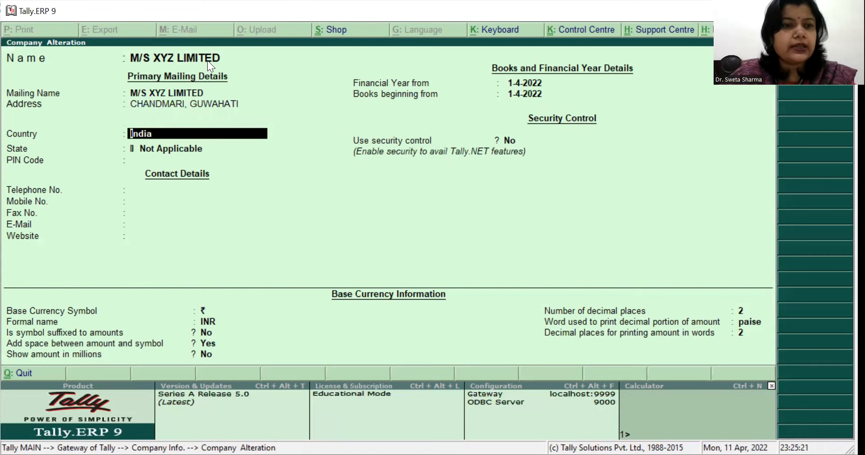
key("Return")
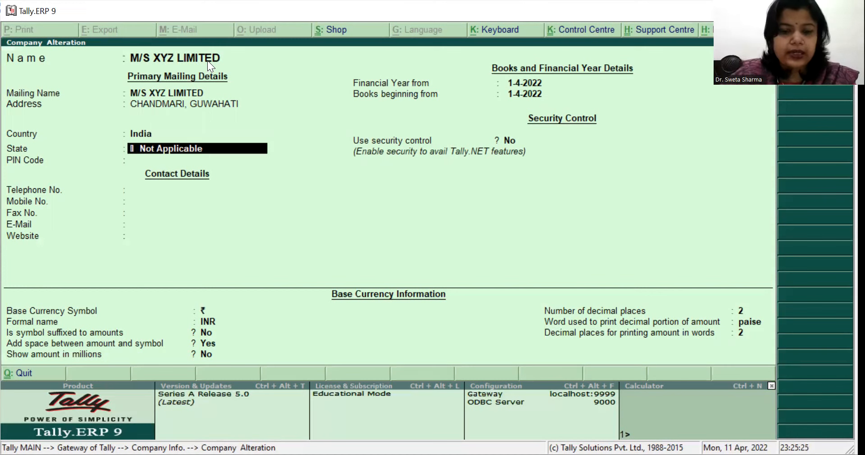
Step: Set the company's state to Assam
type("A")
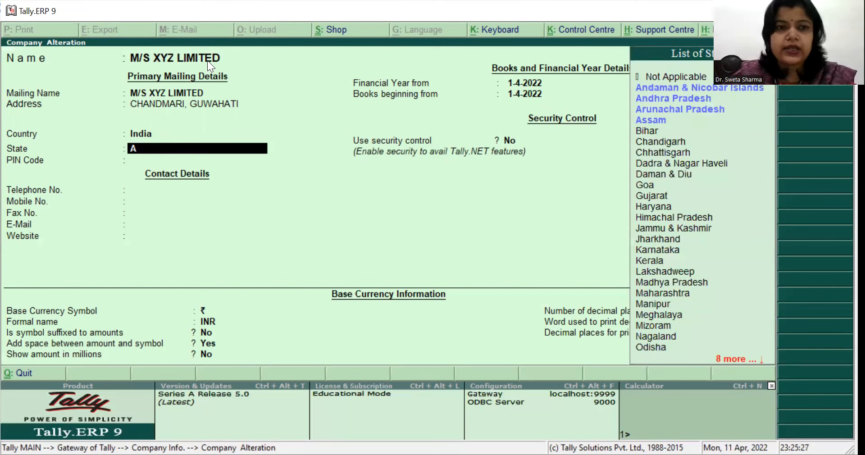
key("Down")
key("Down")
key("Down")
key("Down")
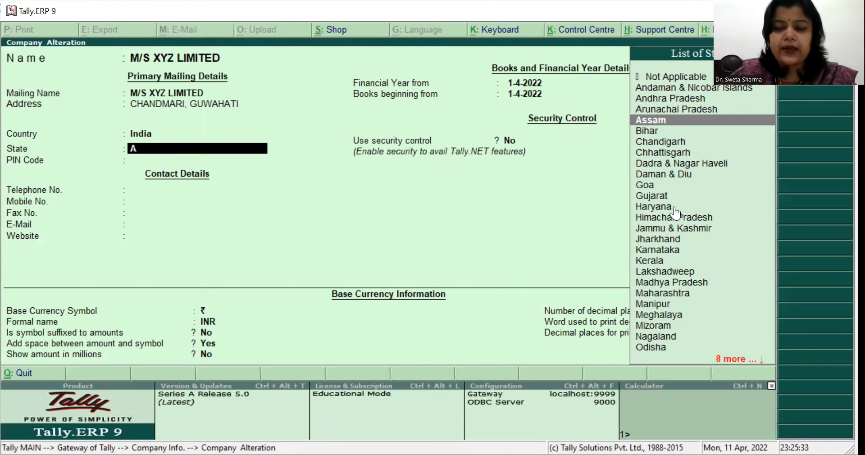
key("Return")
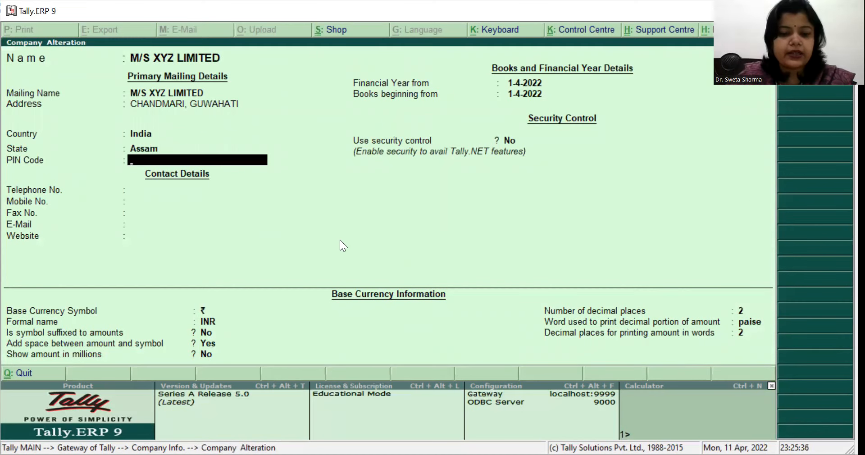
Step: Enter the company's postal PIN code and save the altered company details
type("781021")
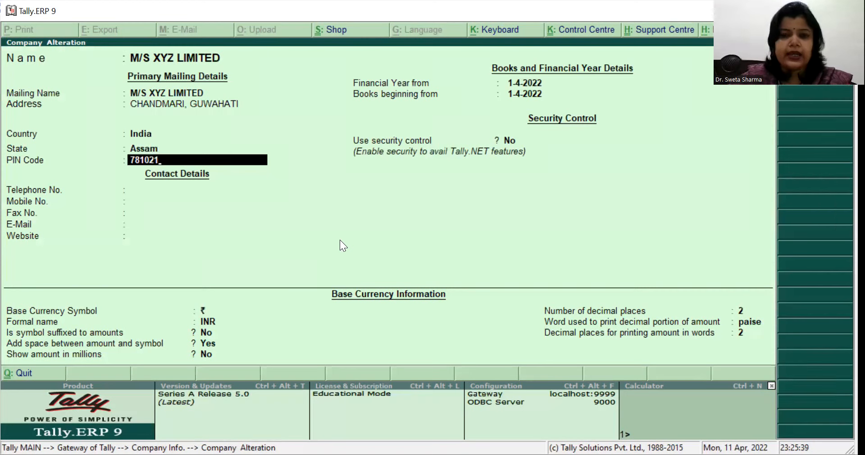
key("Return")
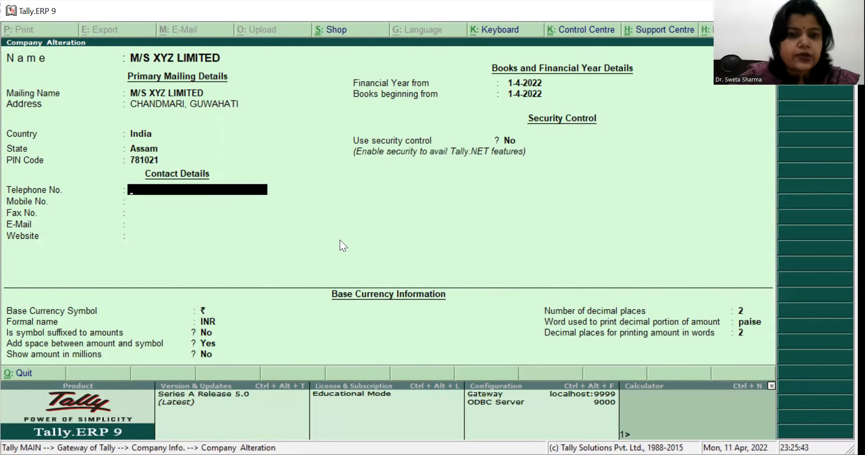
key("ctrl+a")
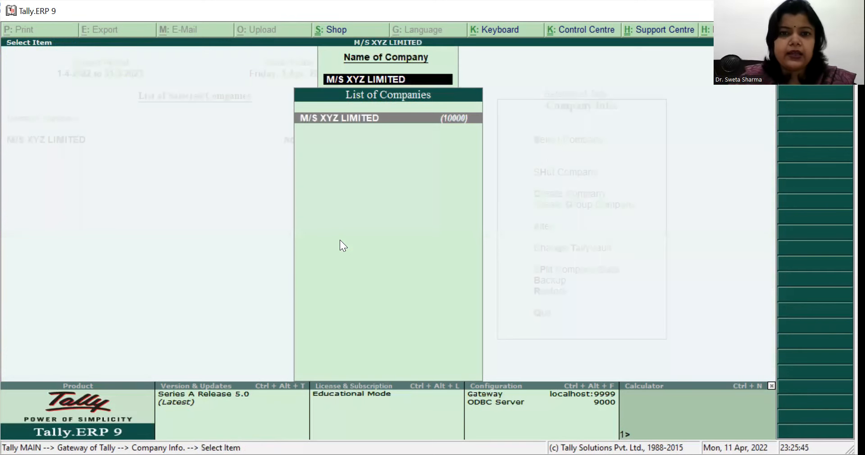
Step: Reopen M/S XYZ LIMITED for alteration, clear its mailing name and quit the form without saving
key("Return")
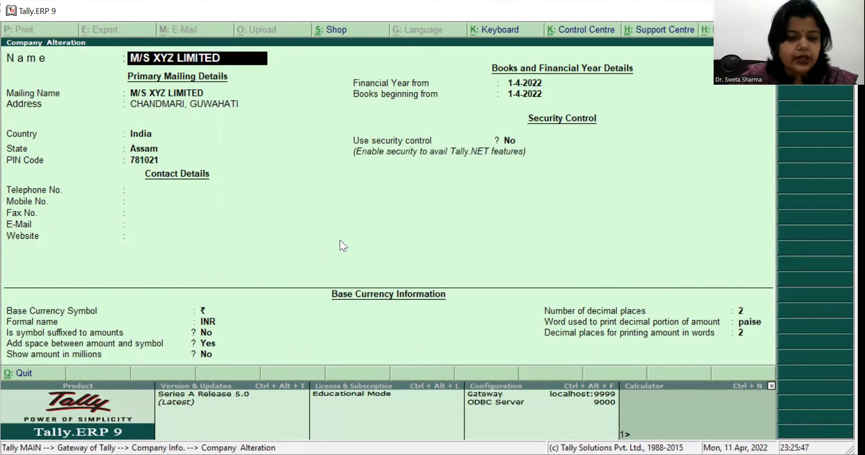
key("ctrl+a")
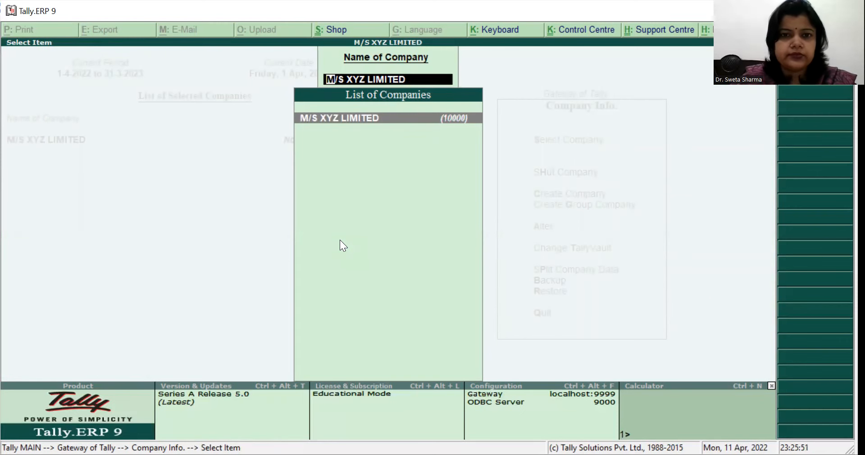
key("Return")
key("Return")
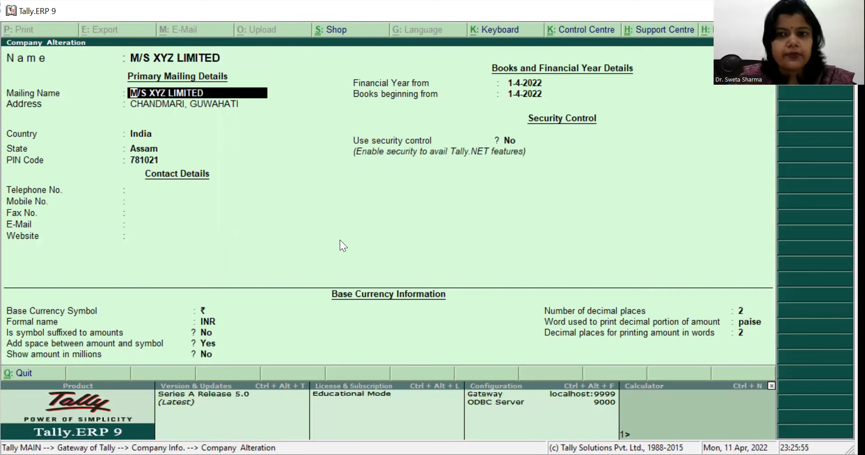
key("BackSpace")
key("Escape")
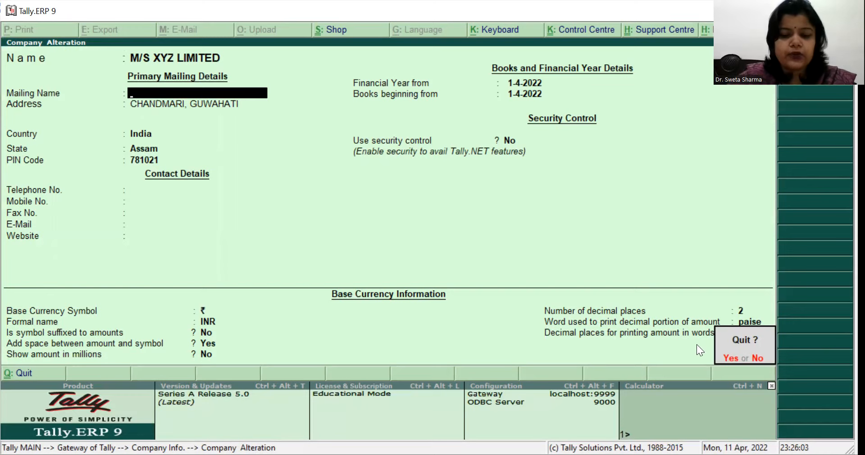
key("y")
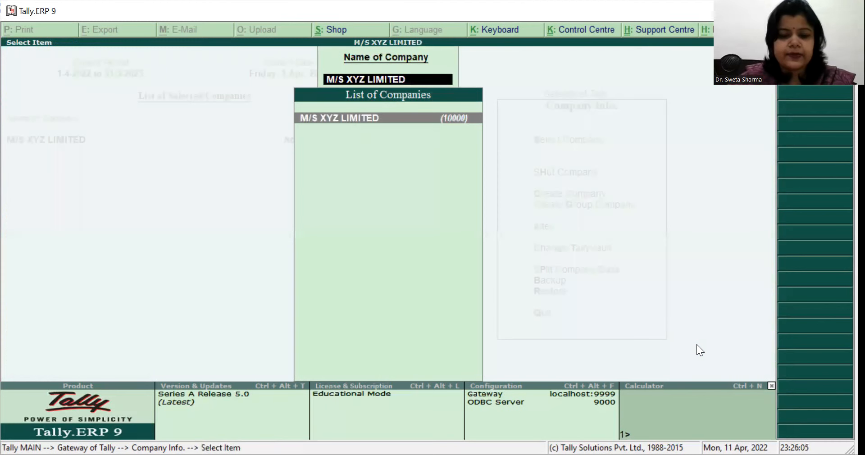
key("Escape")
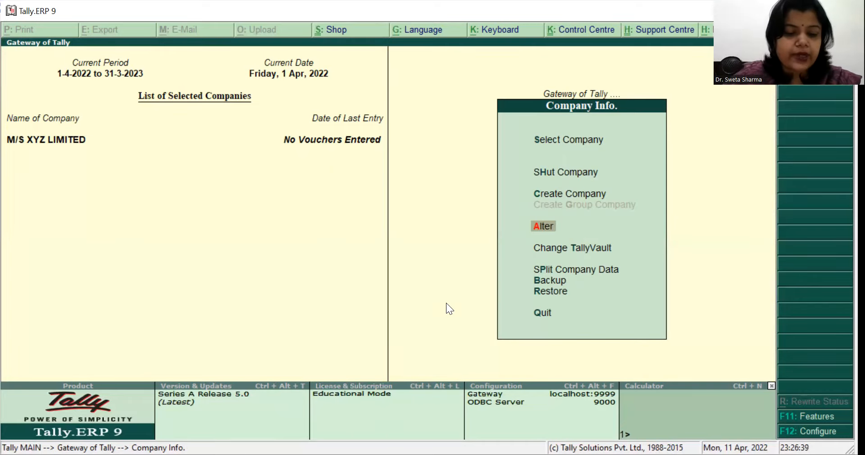
Step: Leave the company alteration list and load GAUHATI COMPANY alongside M/S XYZ LIMITED
key("s")
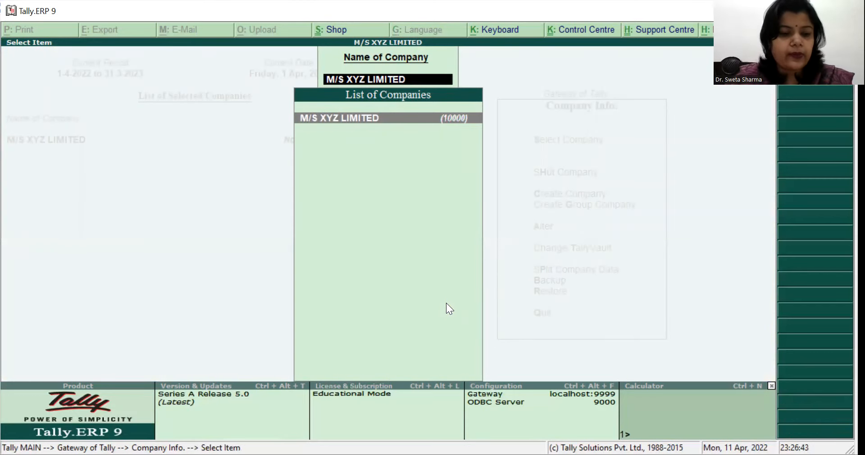
key("Escape")
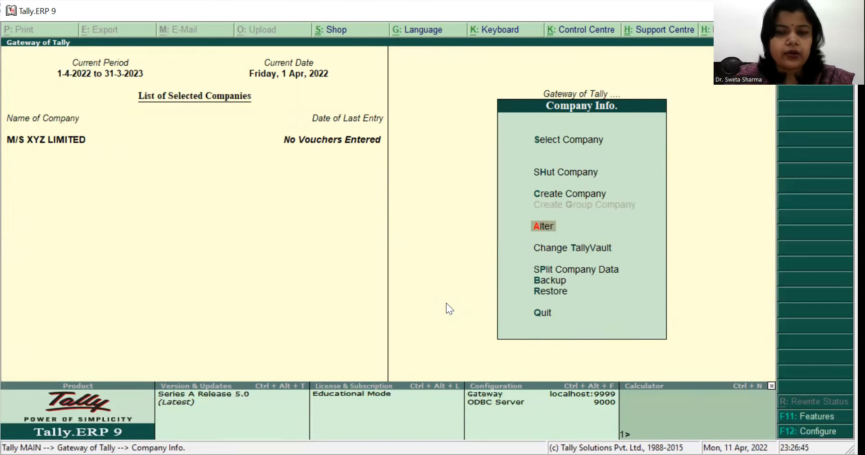
key("Up")
key("Up")
key("Up")
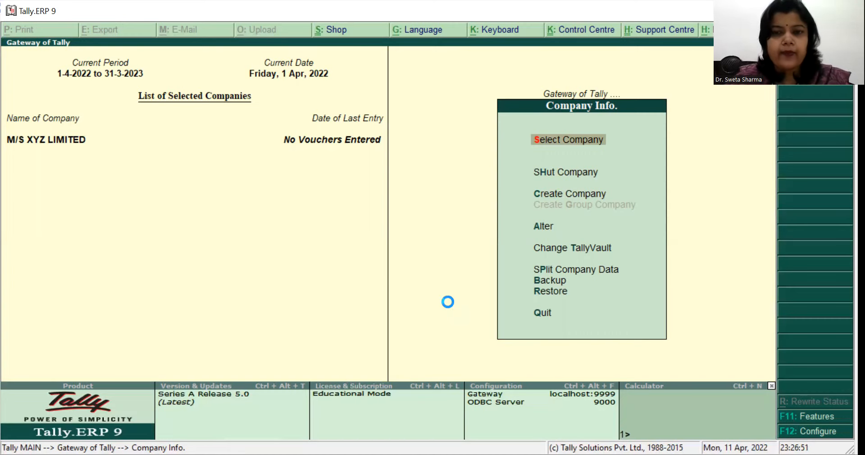
key("Return")
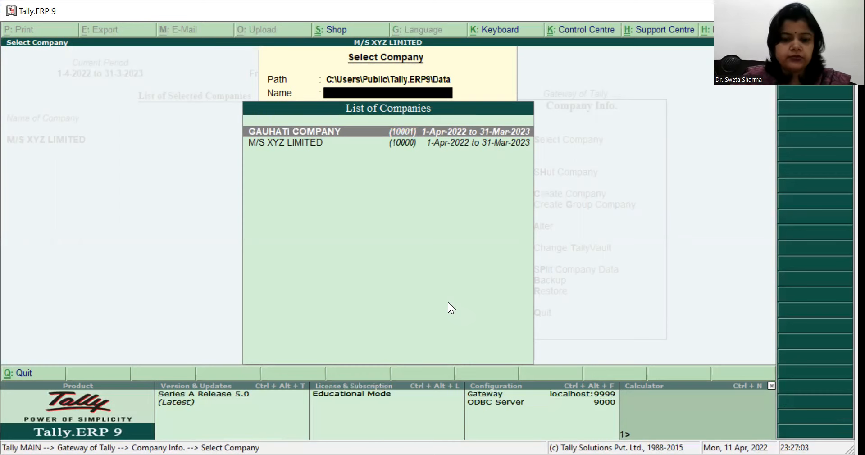
type("G")
key("Return")
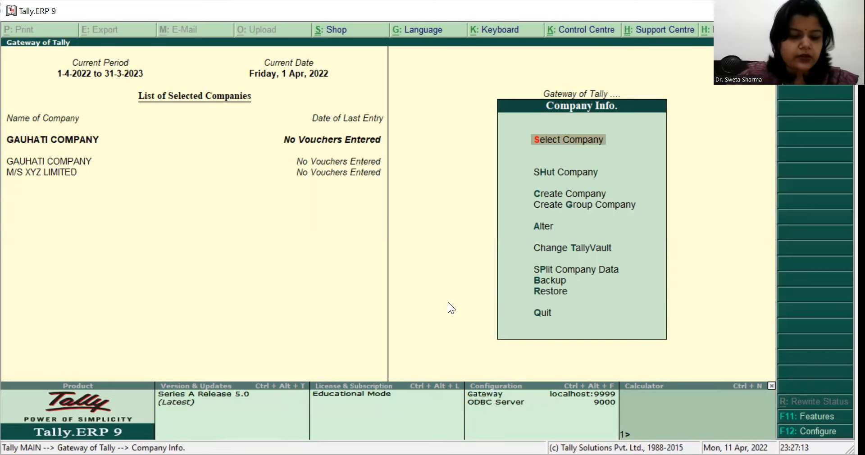
Step: Open GAUHATI COMPANY for alteration, delete the company and return to the company information menu
key("Return")
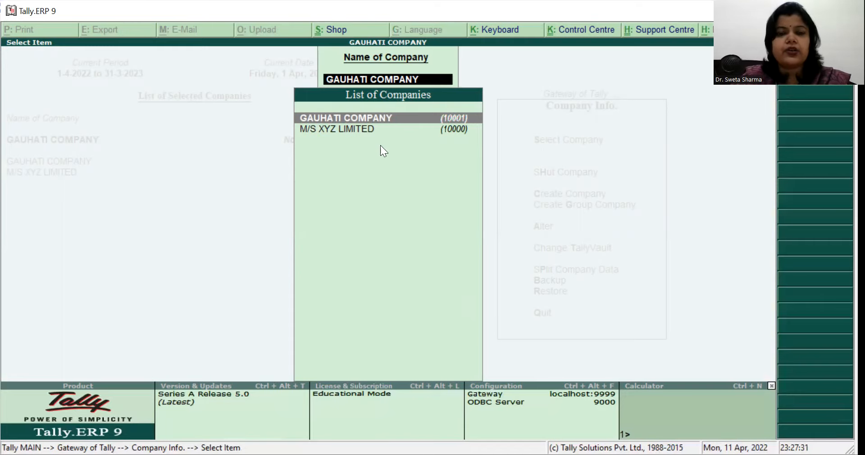
key("Return")
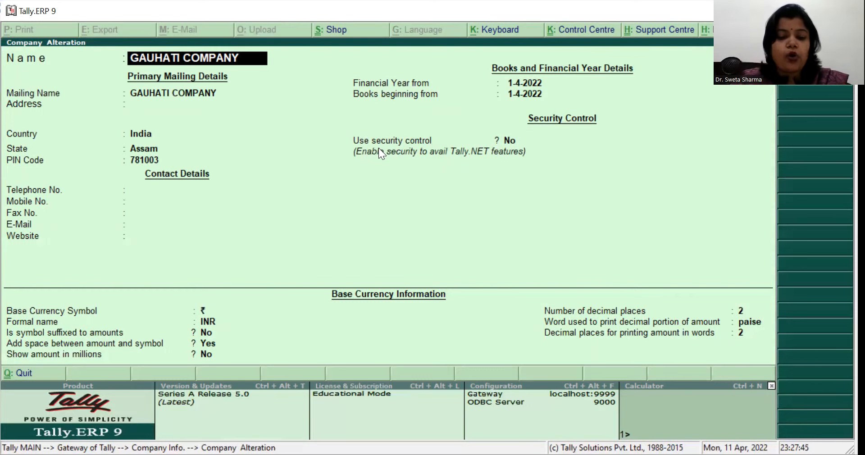
key("alt+d")
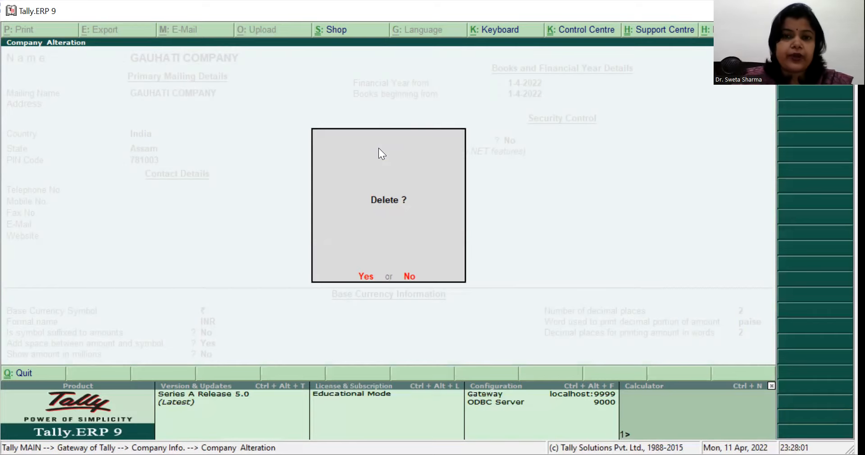
key("n")
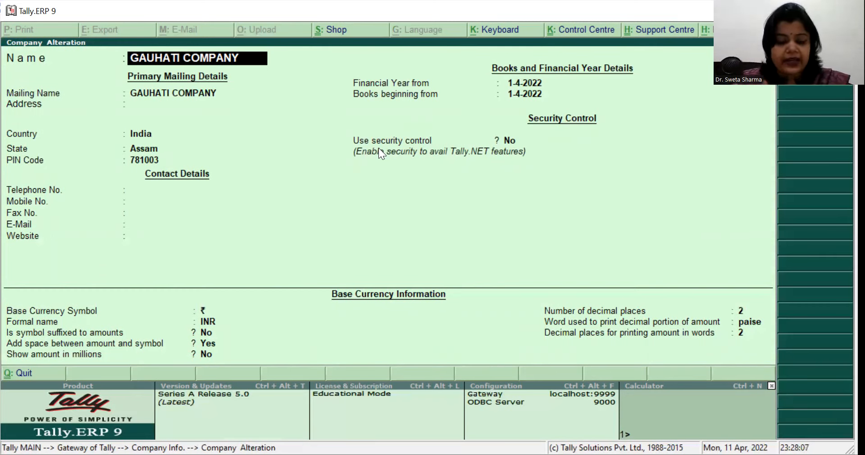
key("alt+d")
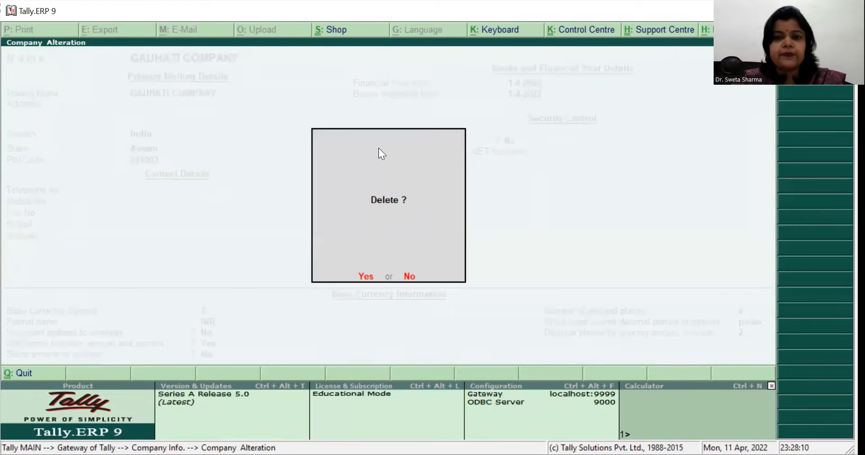
key("y")
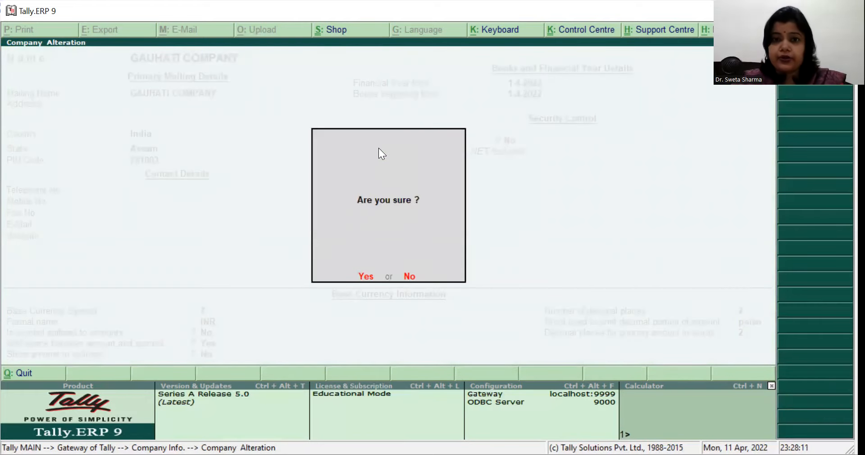
key("y")
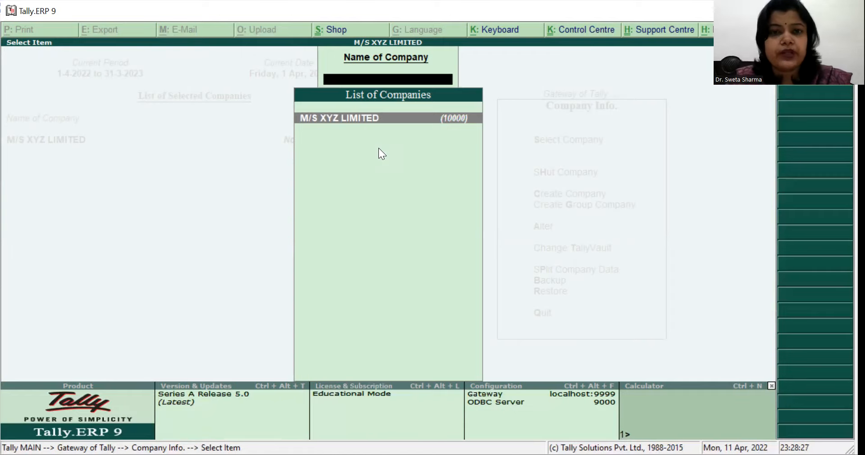
key("Escape")
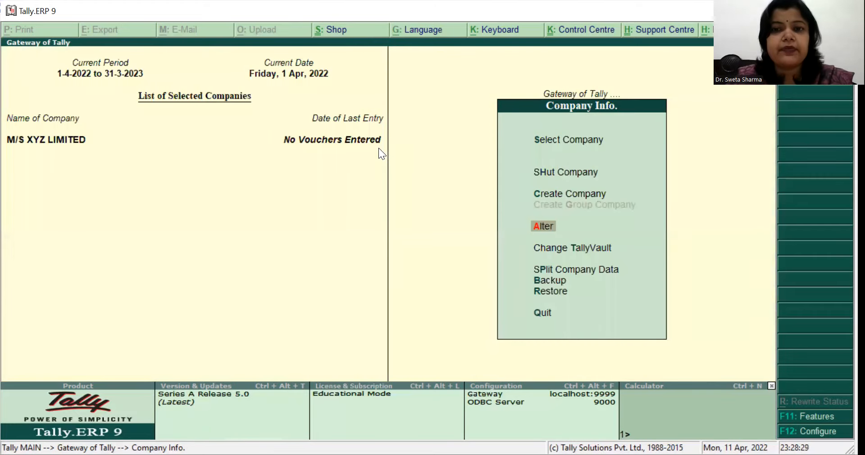